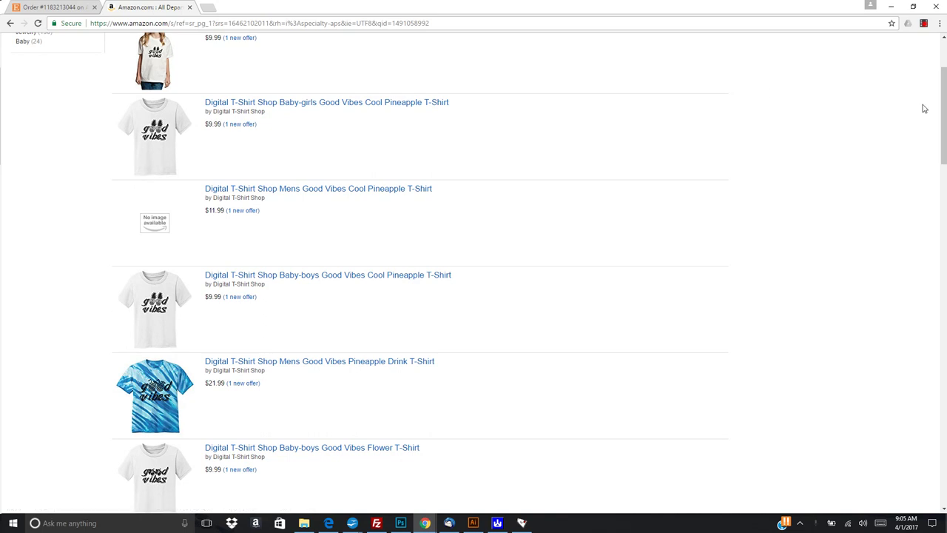
# Go to page 2 of the Digital T-Shirt Shop results and view the Baby-girls Cool Pineapple T-Shirt listing
pyautogui.moveTo(944, 112); pyautogui.dragTo(945, 311)
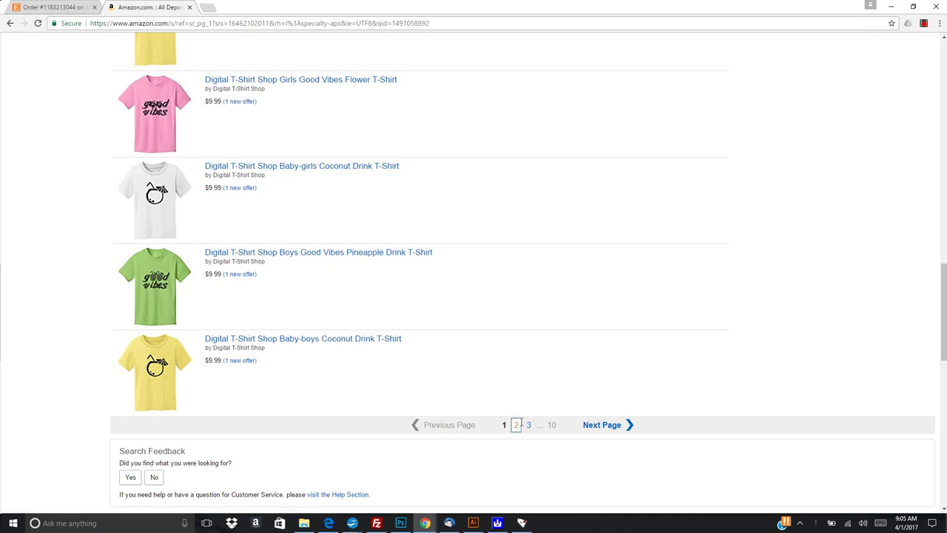
pyautogui.click(516, 425)
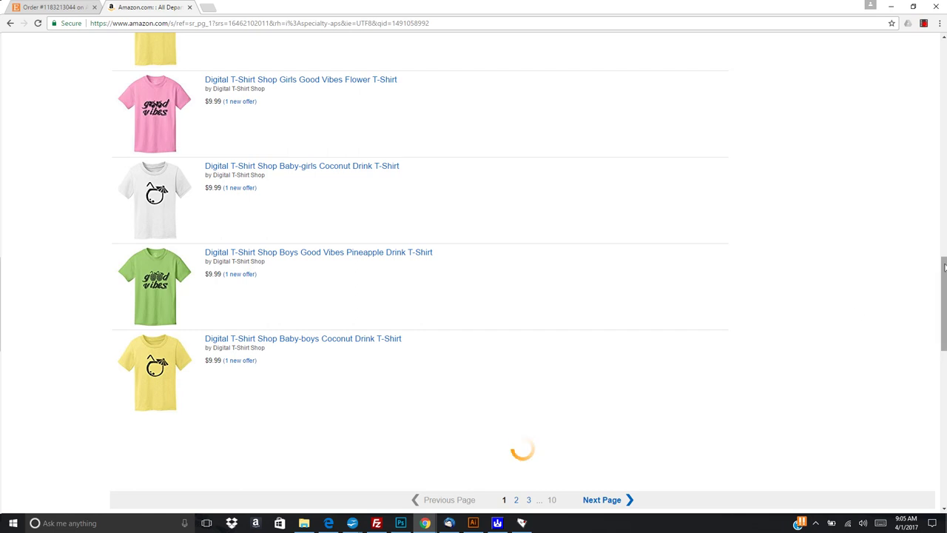
pyautogui.scroll(-3, 646, 310)
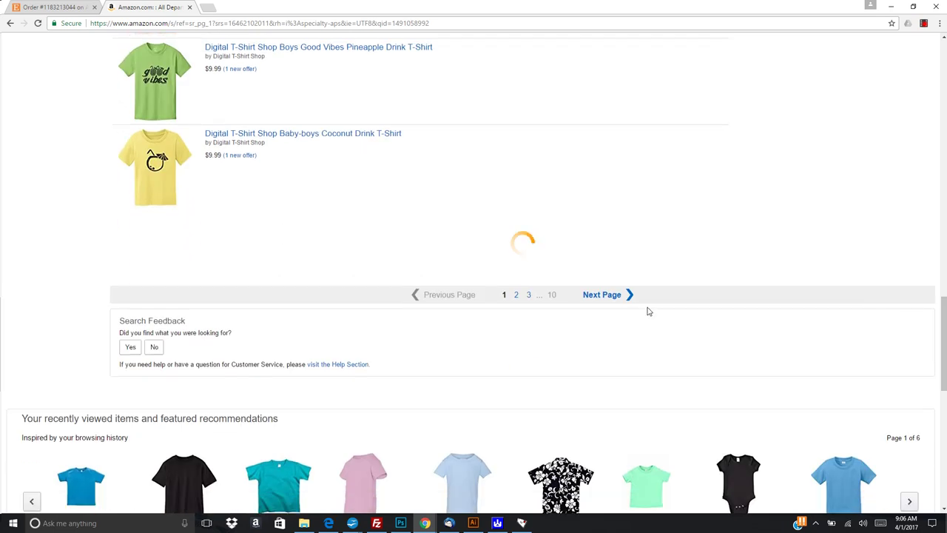
pyautogui.click(515, 294)
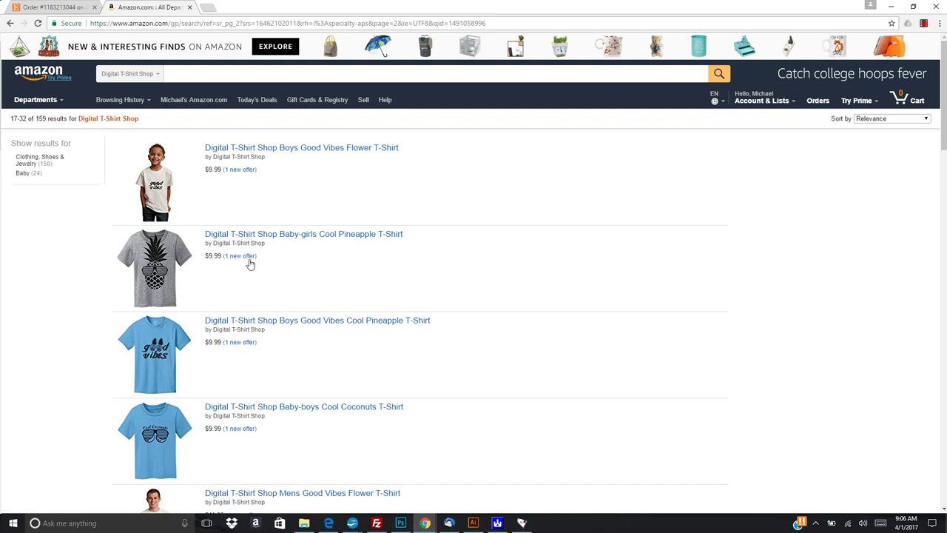
pyautogui.click(222, 241)
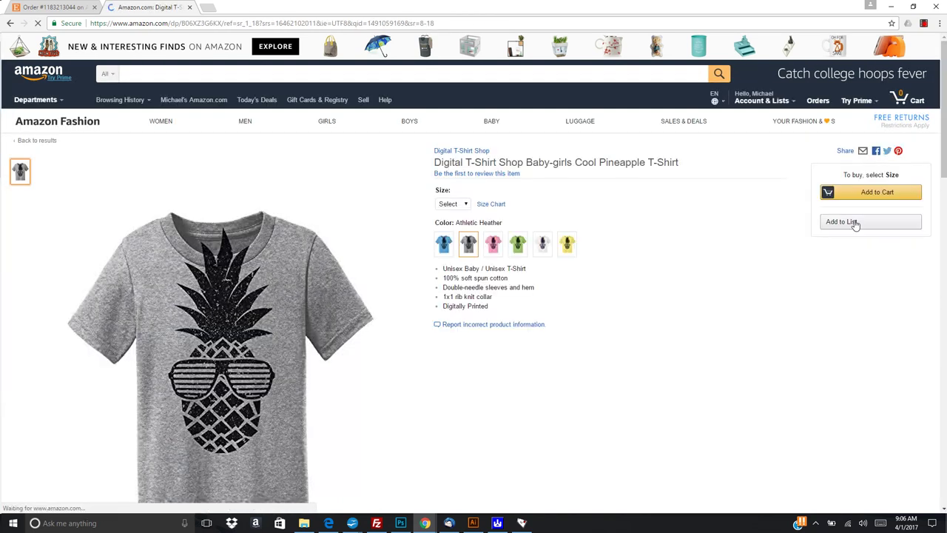
pyautogui.moveTo(943, 111); pyautogui.dragTo(944, 128)
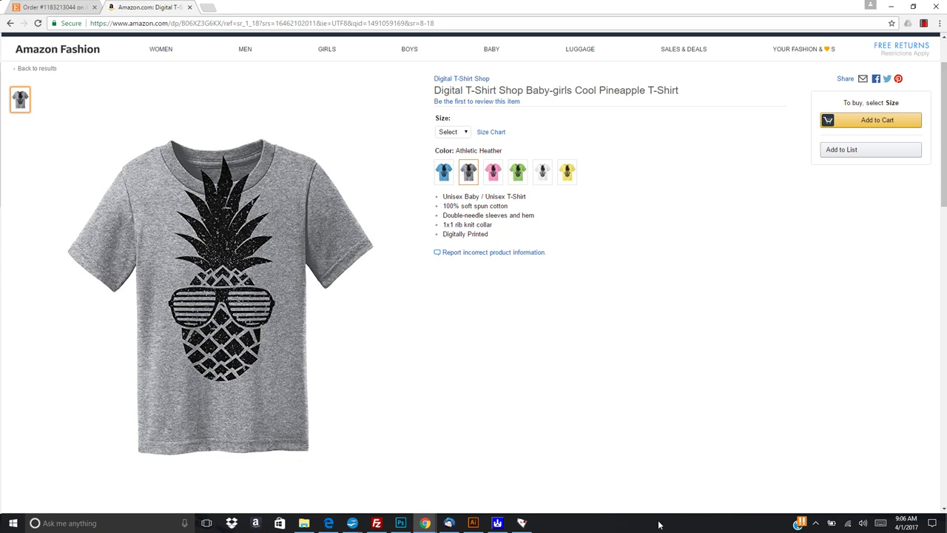
# Switch to Photoshop and open Cool Pineapple.png from the Designs folder in Clipart > Digital T-Shirt Shop
pyautogui.click(400, 523)
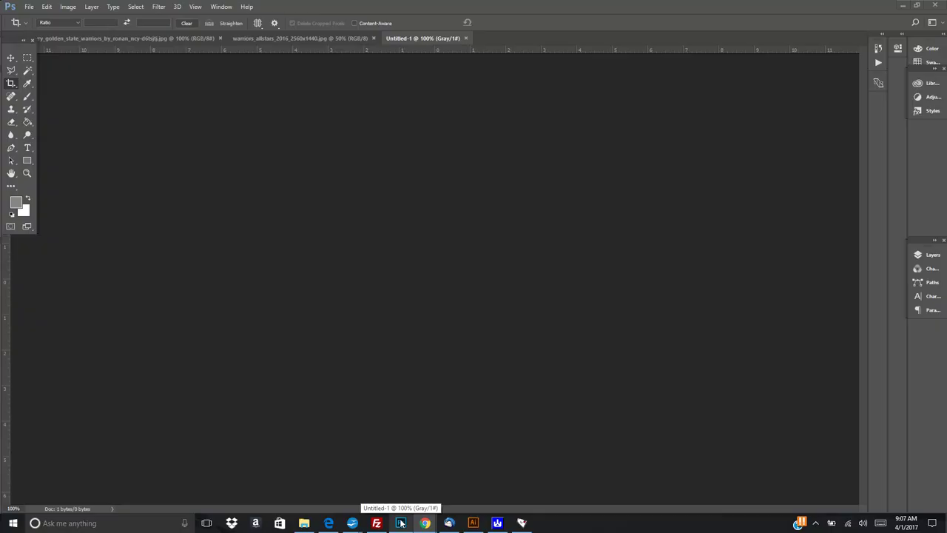
pyautogui.click(30, 7)
pyautogui.click(40, 32)
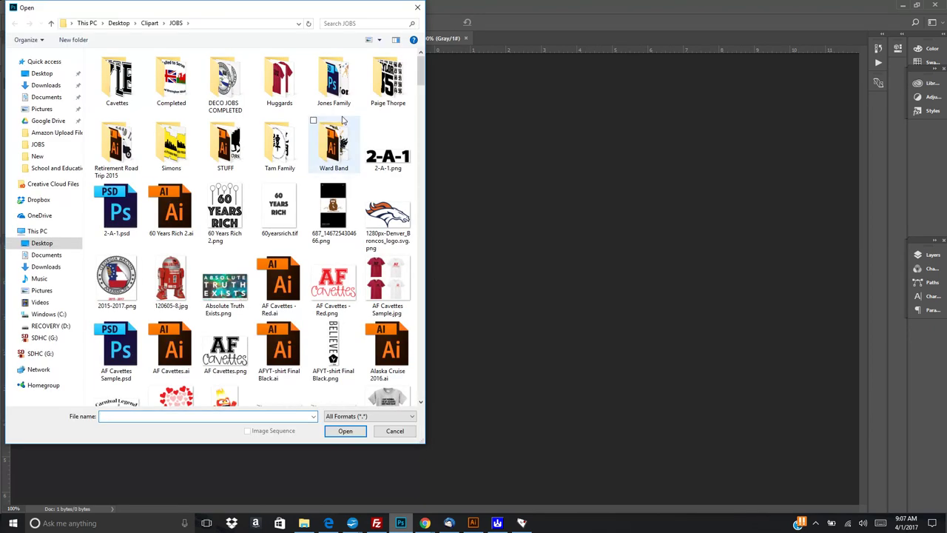
pyautogui.click(149, 23)
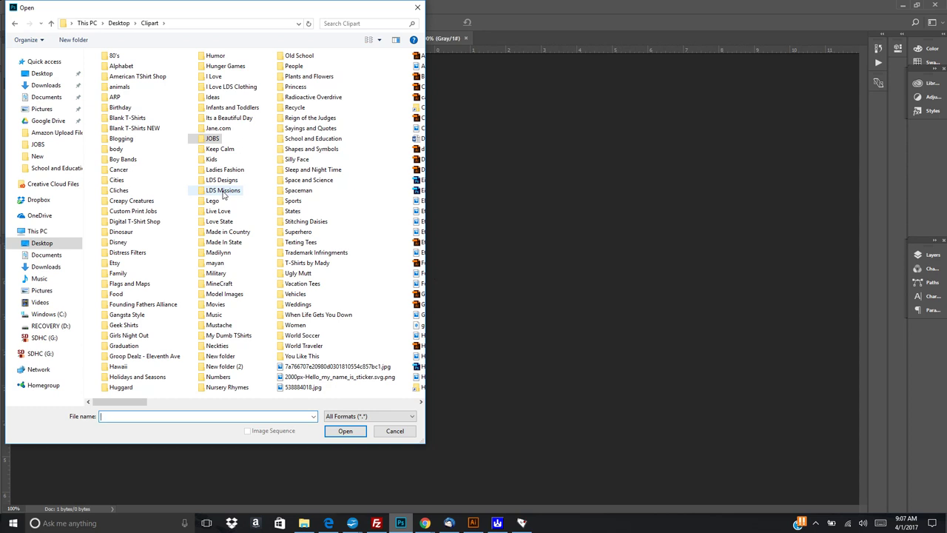
pyautogui.click(129, 222)
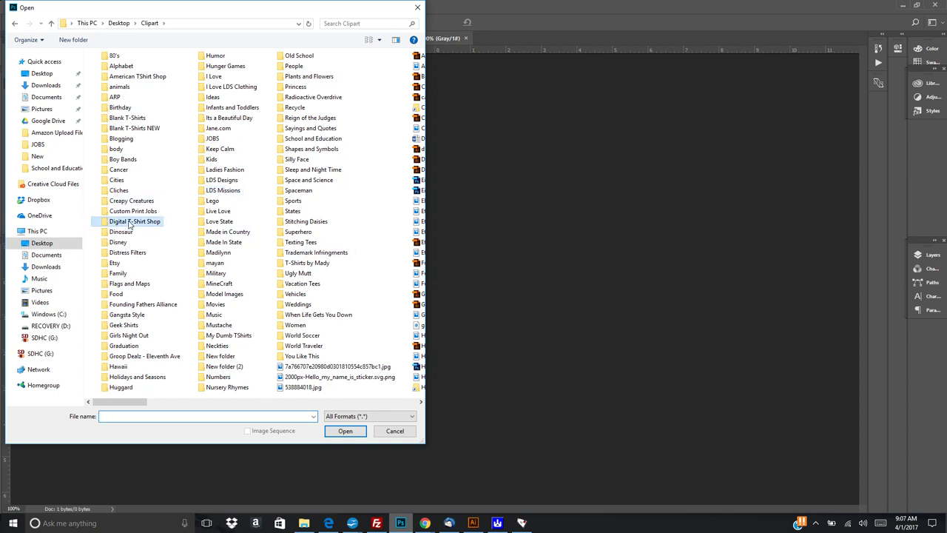
pyautogui.doubleClick(130, 222)
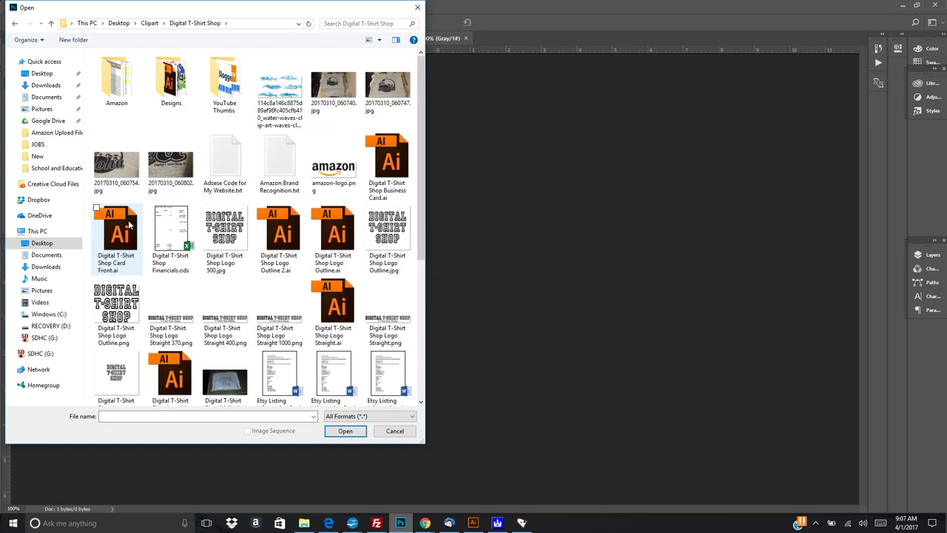
pyautogui.doubleClick(164, 95)
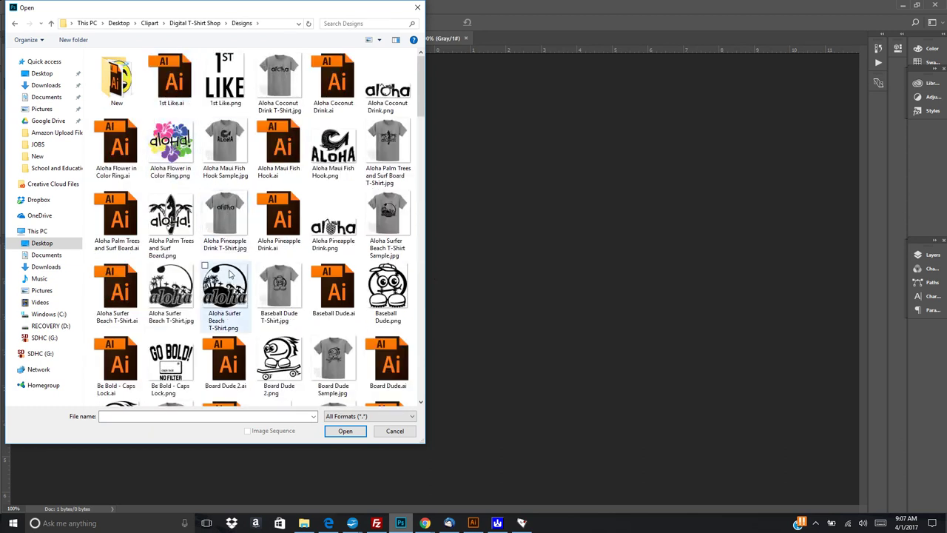
pyautogui.moveTo(419, 111); pyautogui.dragTo(428, 171)
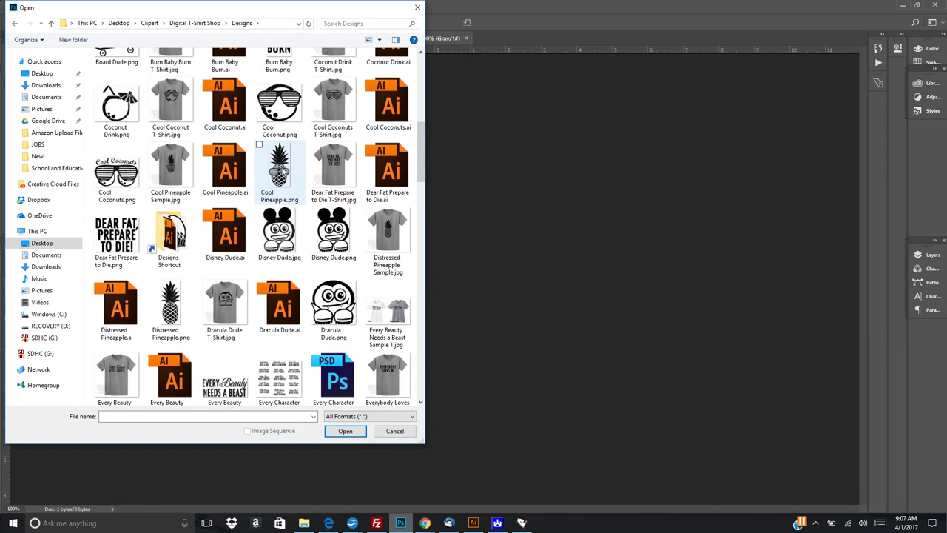
pyautogui.doubleClick(279, 169)
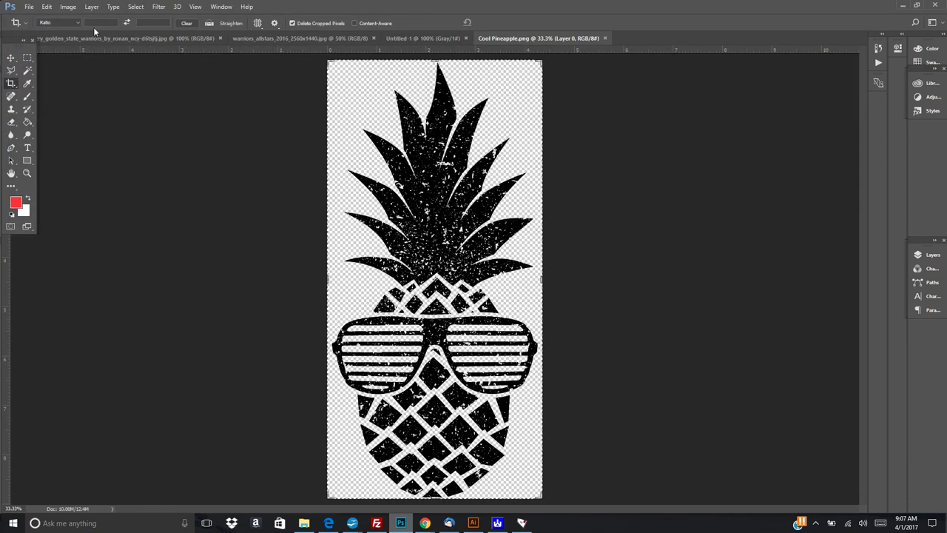
# Make the pineapple image's canvas square by setting the canvas width to 2669 pixels
pyautogui.click(67, 8)
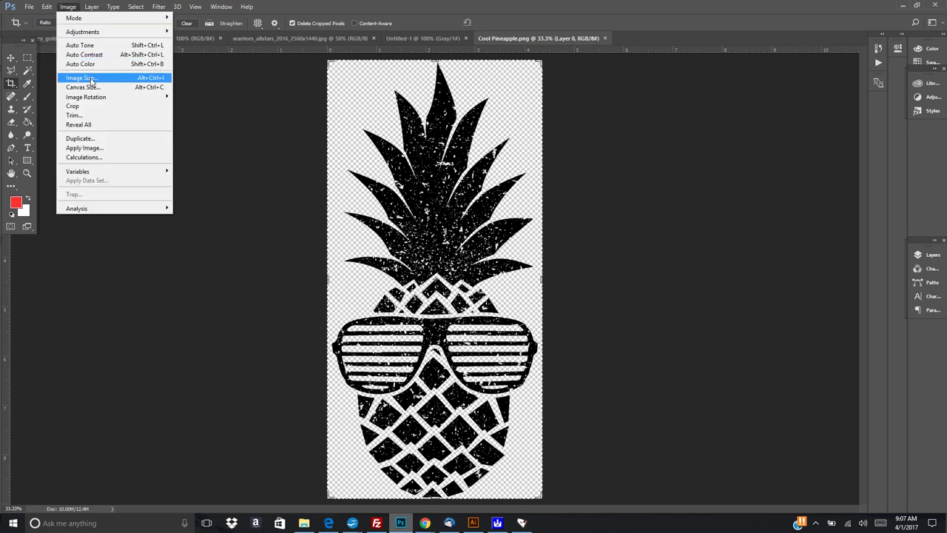
pyautogui.click(92, 88)
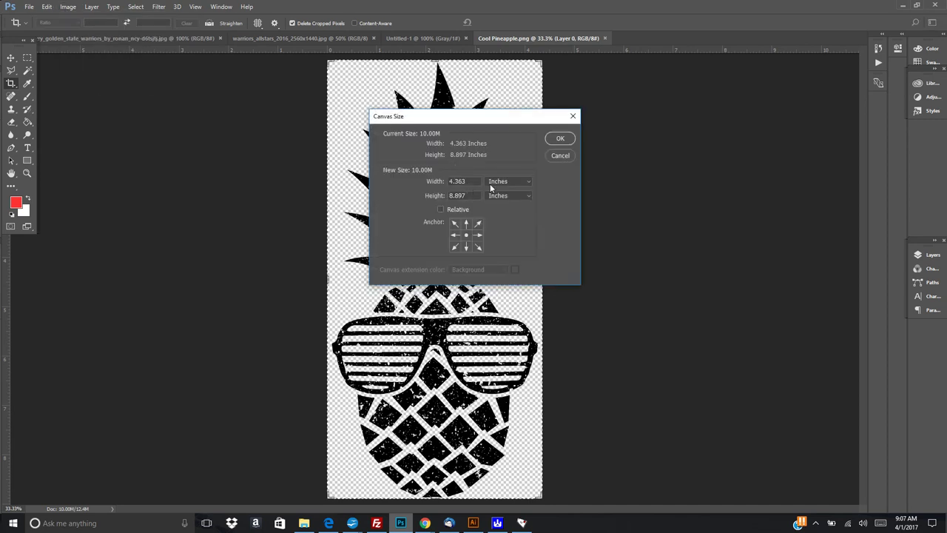
pyautogui.click(492, 185)
pyautogui.click(493, 198)
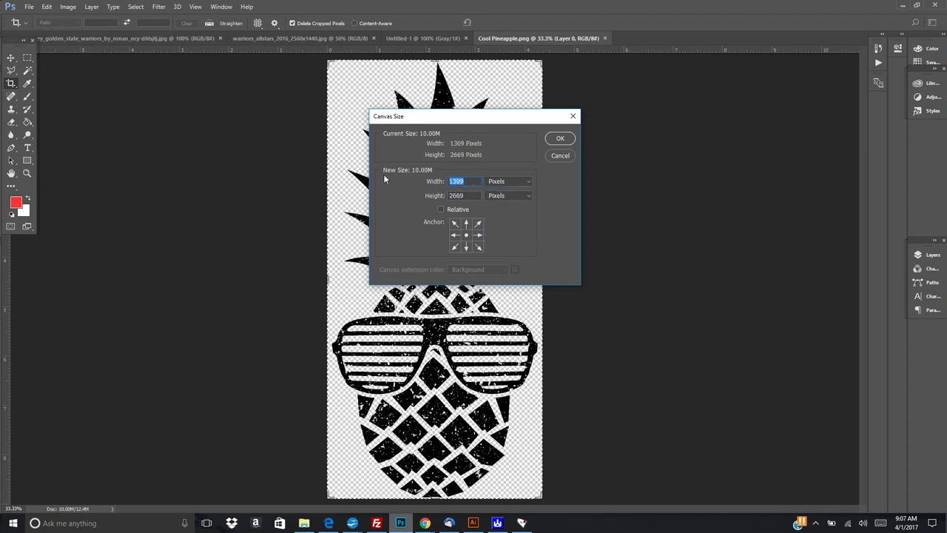
pyautogui.write('2669')
pyautogui.press('Return')
pyautogui.press('ctrl')
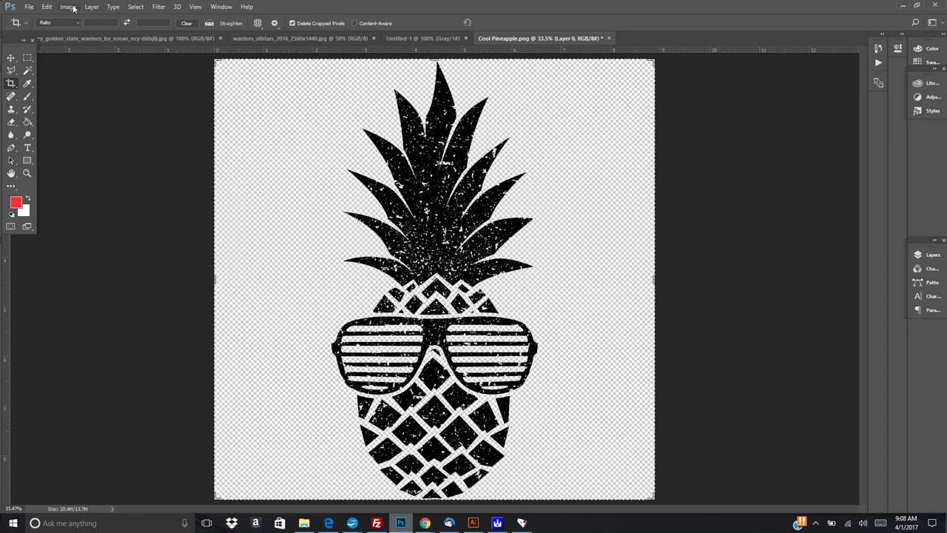
# Resize the pineapple image to 2500 × 2500 pixels with its proportions linked
pyautogui.click(195, 7)
pyautogui.click(213, 87)
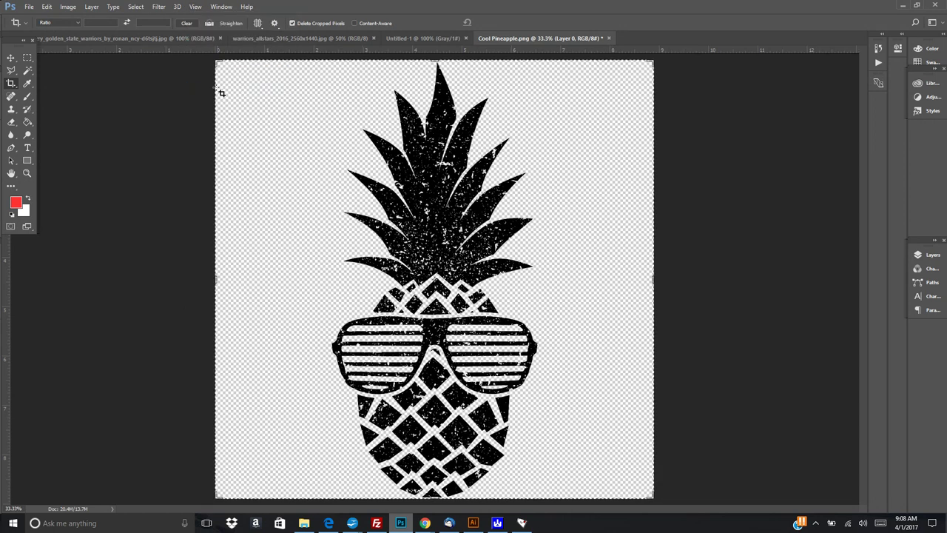
pyautogui.click(195, 7)
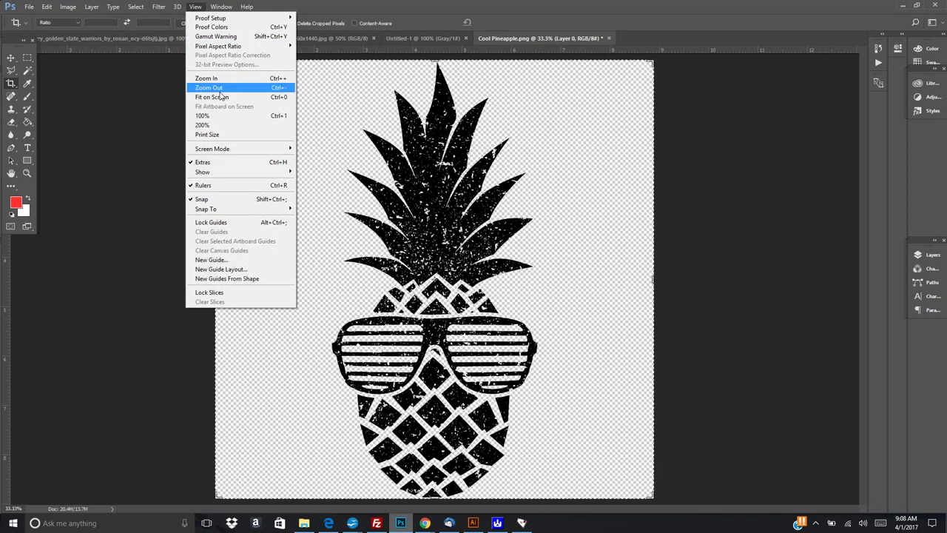
pyautogui.click(225, 89)
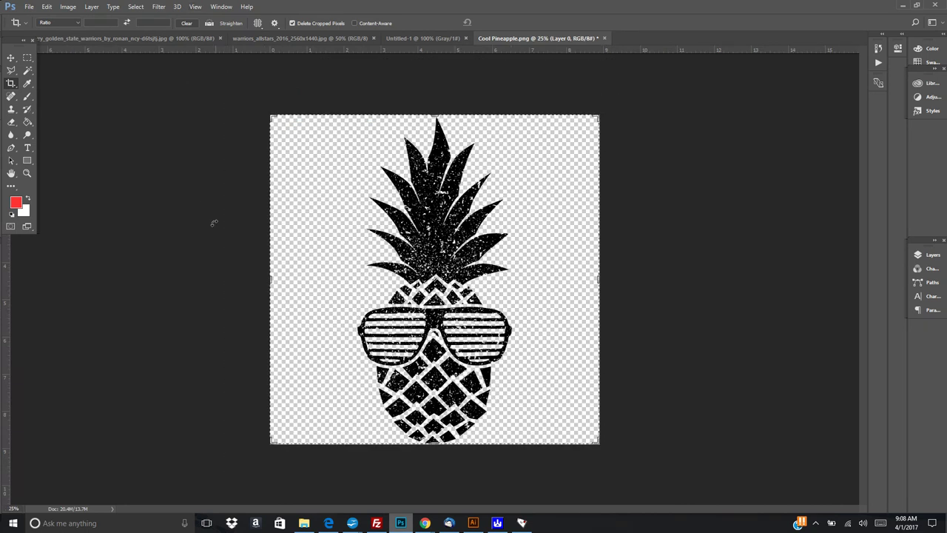
pyautogui.click(11, 58)
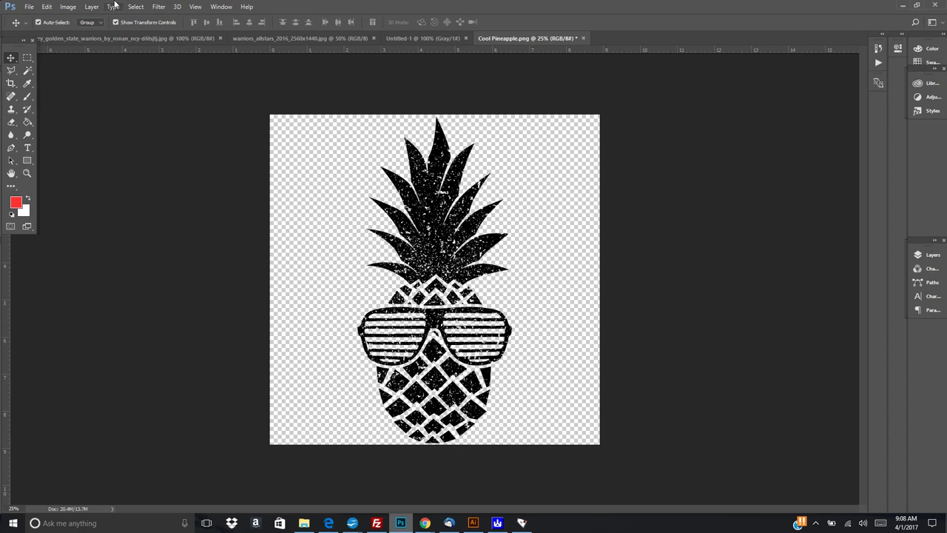
pyautogui.click(68, 7)
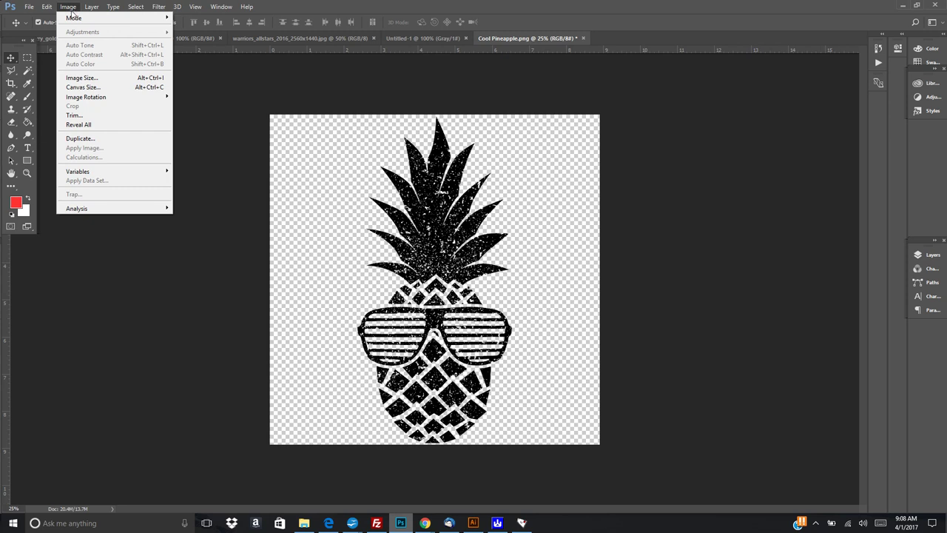
pyautogui.click(104, 78)
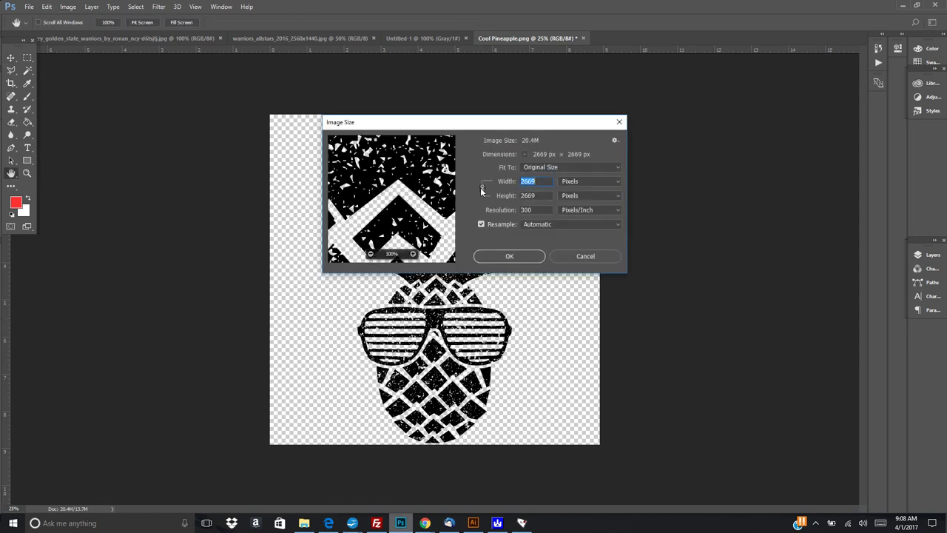
pyautogui.write('25')
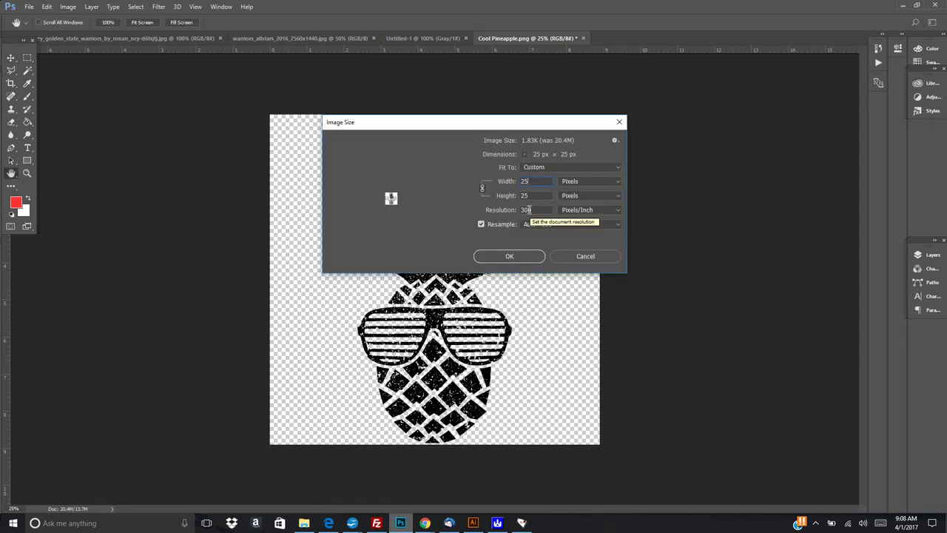
pyautogui.hotkey('ctrl', 'z')
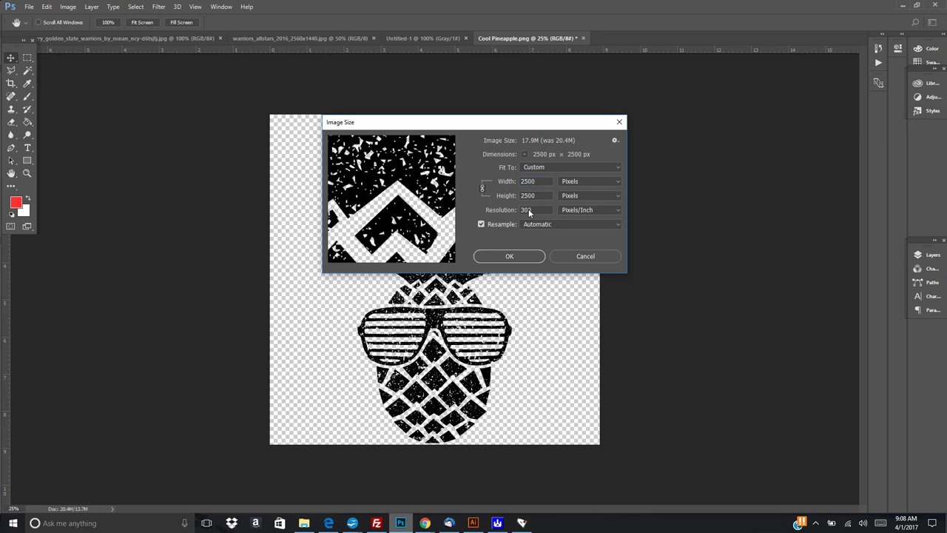
pyautogui.press('Escape')
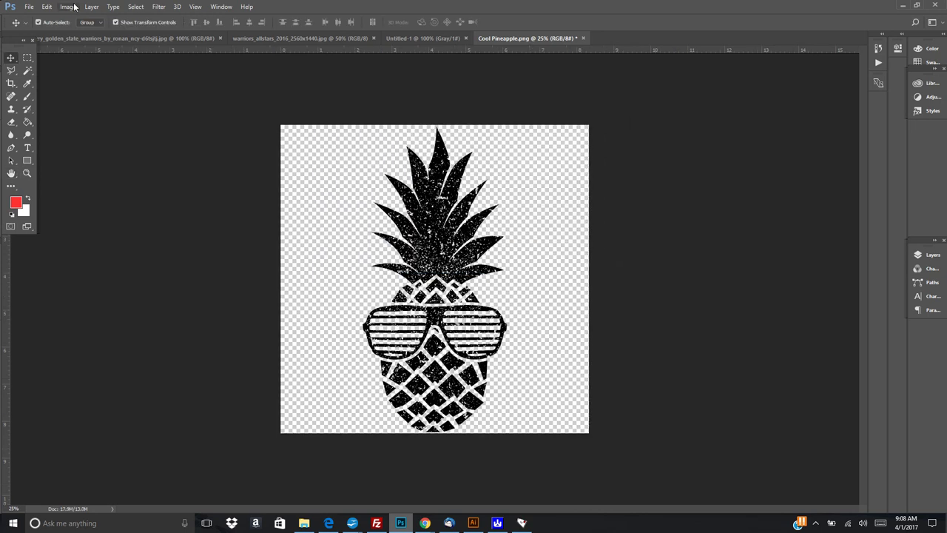
# Enlarge the canvas around the pineapple to 3500 × 3500 pixels, keeping the artwork centred
pyautogui.click(67, 7)
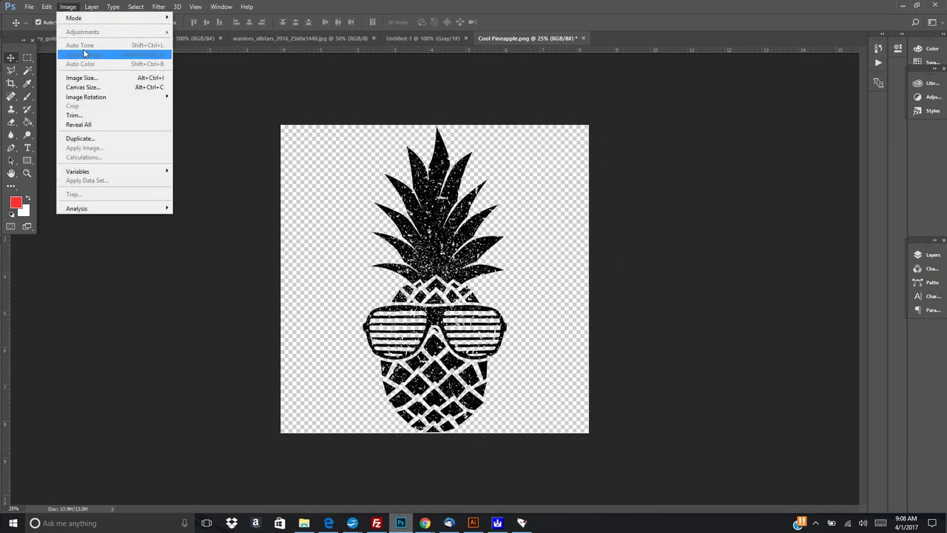
pyautogui.click(81, 88)
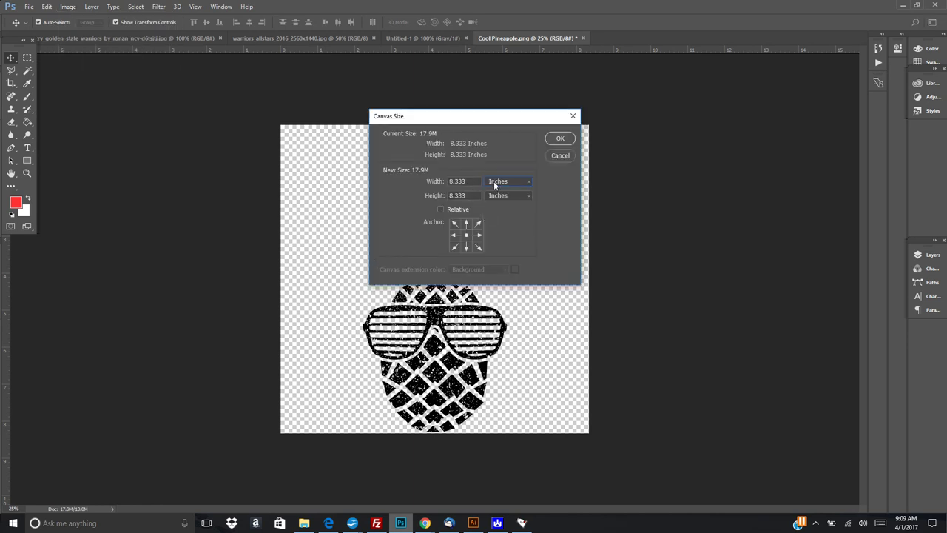
pyautogui.click(495, 185)
pyautogui.click(495, 194)
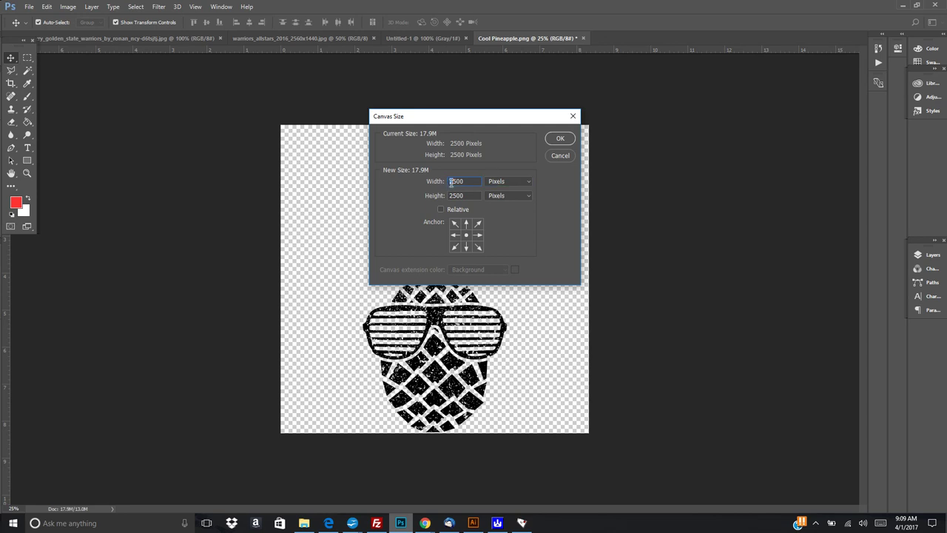
pyautogui.click(450, 182)
pyautogui.press('Delete')
pyautogui.write('3')
pyautogui.click(452, 195)
pyautogui.press('Delete')
pyautogui.write('3')
pyautogui.click(554, 139)
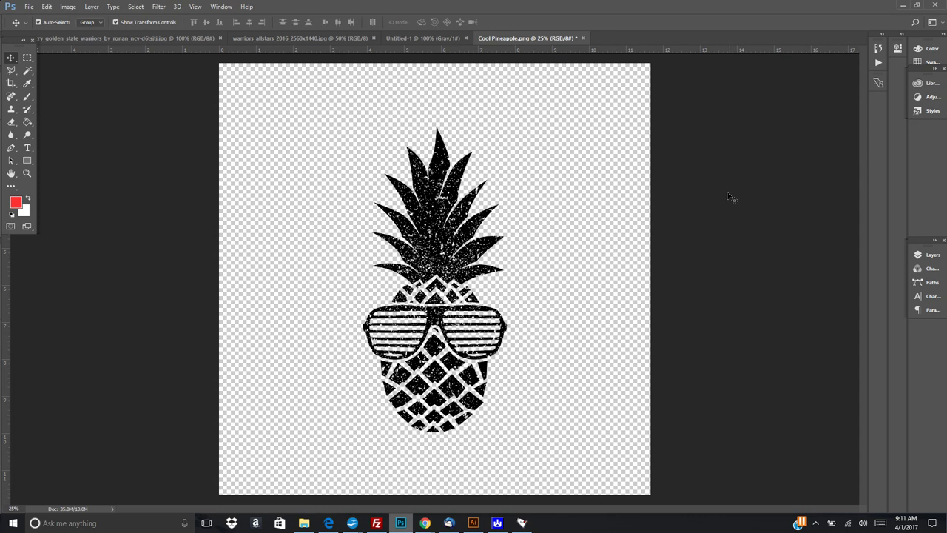
# Switch to Chrome, return to the Amazon search results and view the Boys Good Vibes Flower T-Shirt listing
pyautogui.moveTo(424, 524)
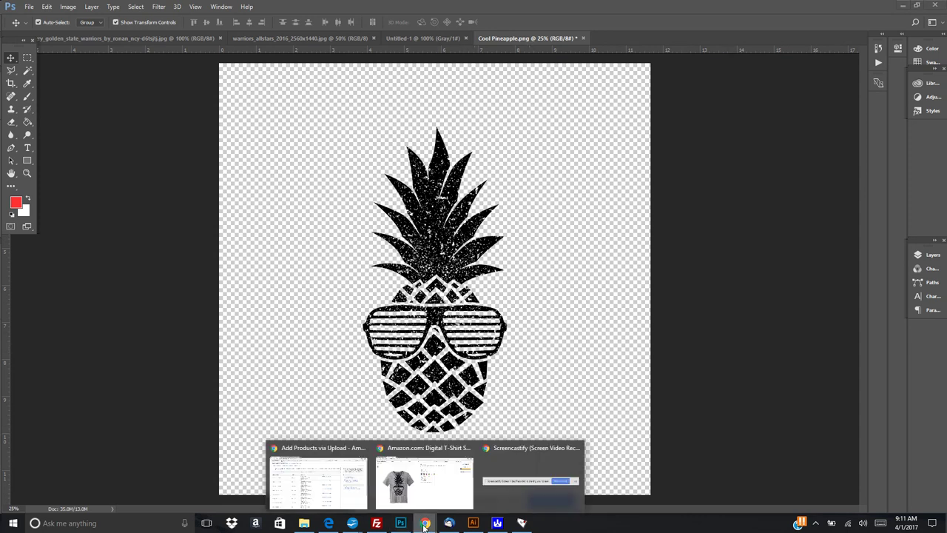
pyautogui.click(412, 495)
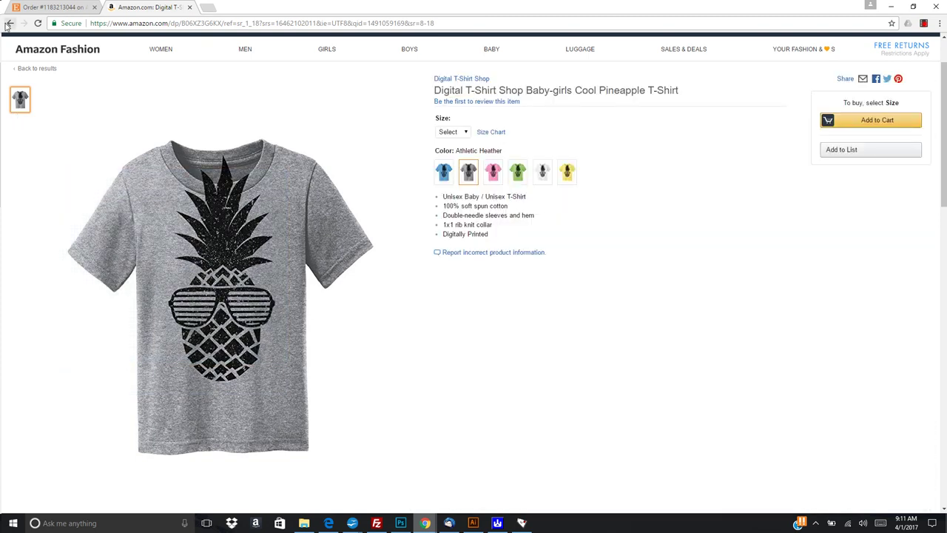
pyautogui.click(9, 23)
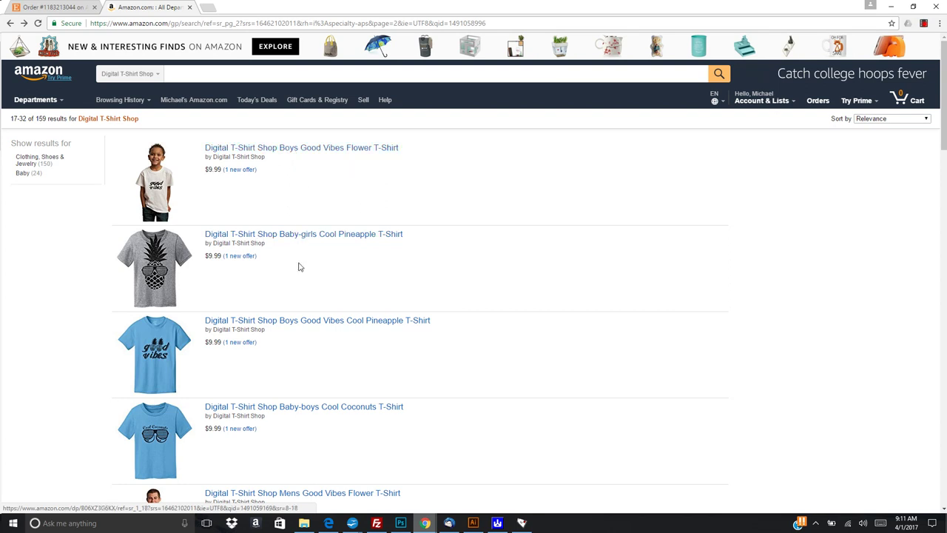
pyautogui.click(326, 148)
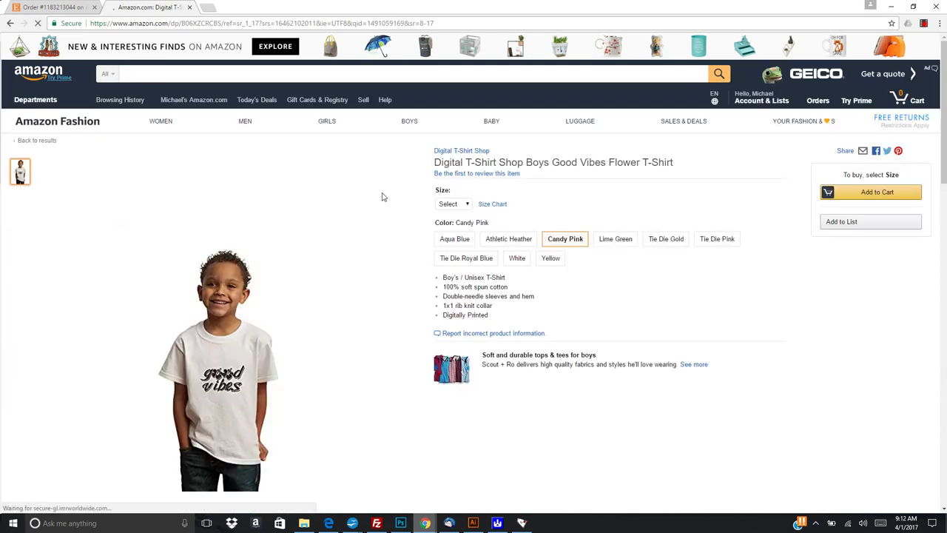
# Return to the Digital T-Shirt Shop search results and open the Boys Aloha Surfer Beach T-Shirt listing
pyautogui.click(10, 23)
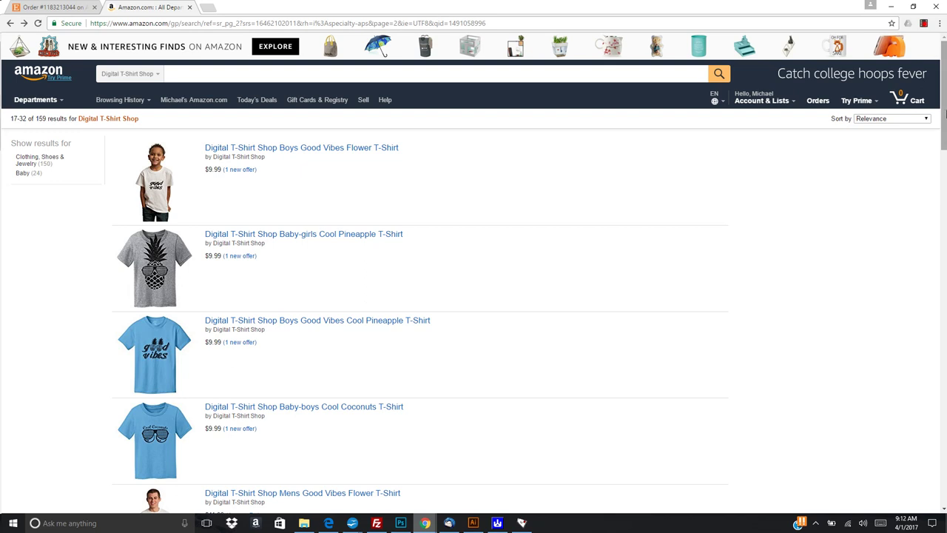
pyautogui.moveTo(943, 107); pyautogui.dragTo(941, 275)
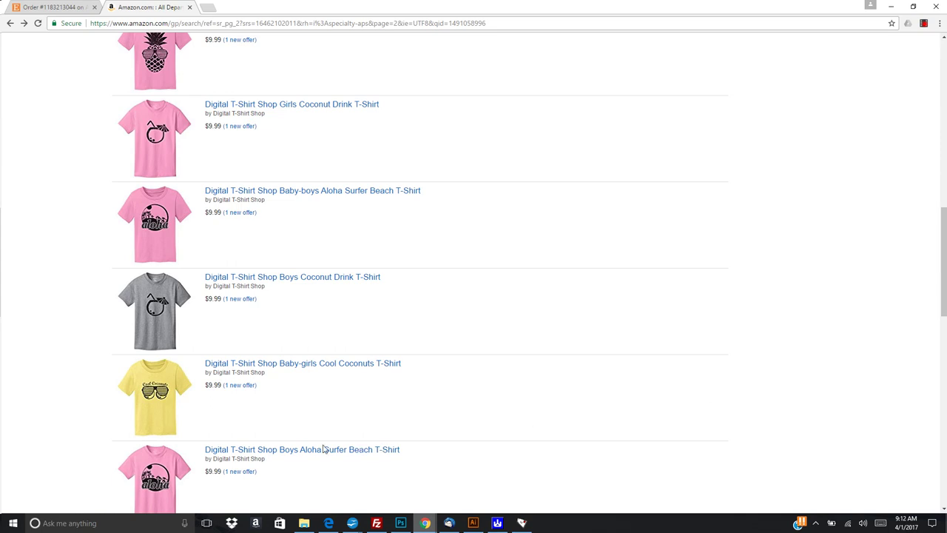
pyautogui.click(297, 449)
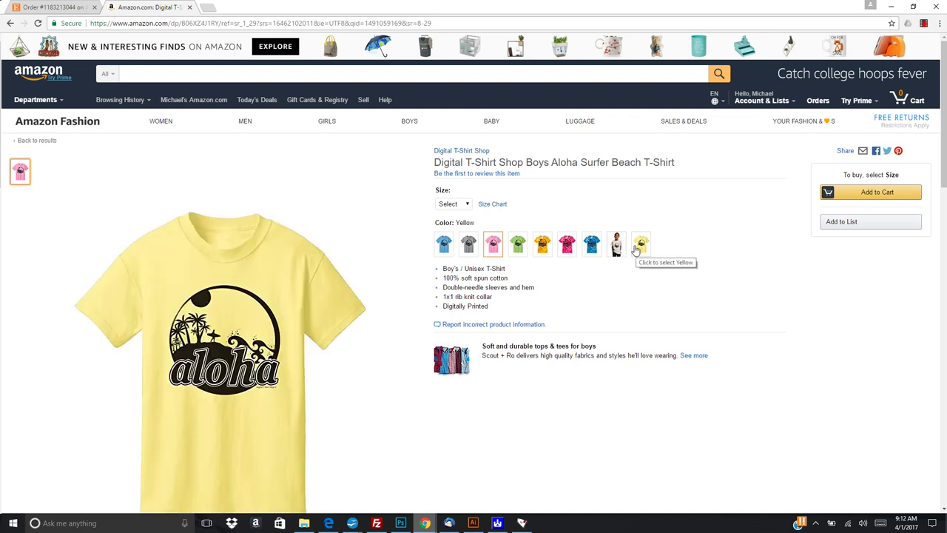
# Examine the size choices and the shirt colour variations offered on the Boys Aloha Surfer Beach T-Shirt listing
pyautogui.click(466, 206)
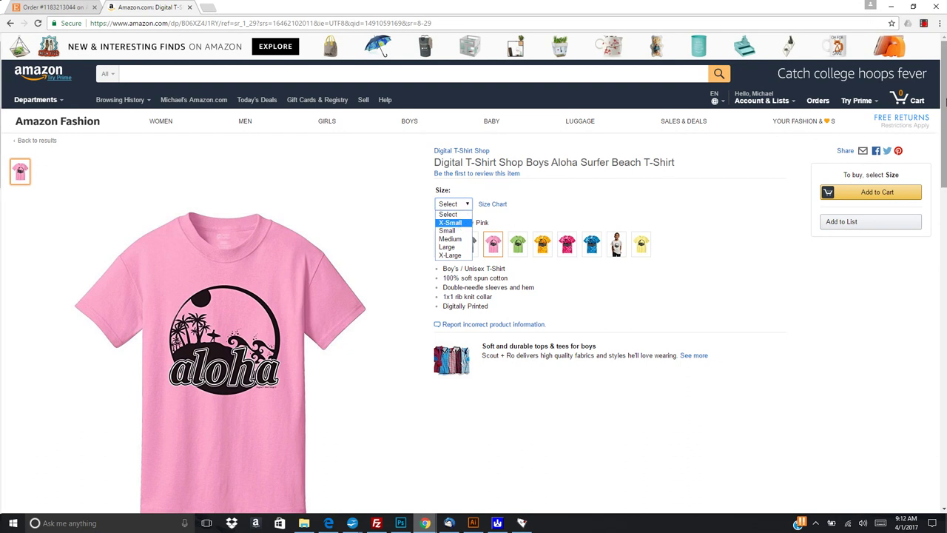
pyautogui.moveTo(943, 88)
pyautogui.mouseDown()
pyautogui.moveTo(943, 194)
pyautogui.moveTo(944, 83)
pyautogui.mouseUp()
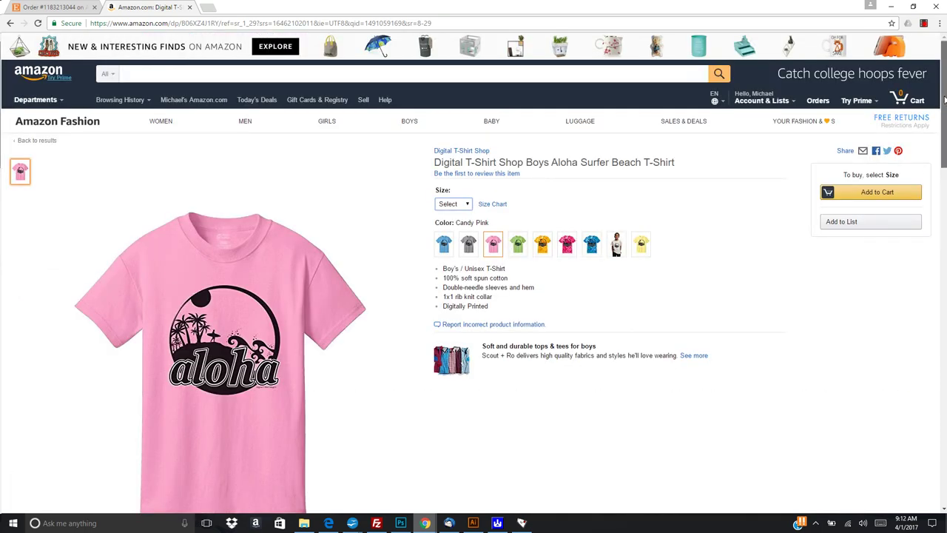
pyautogui.moveTo(944, 98); pyautogui.dragTo(944, 102)
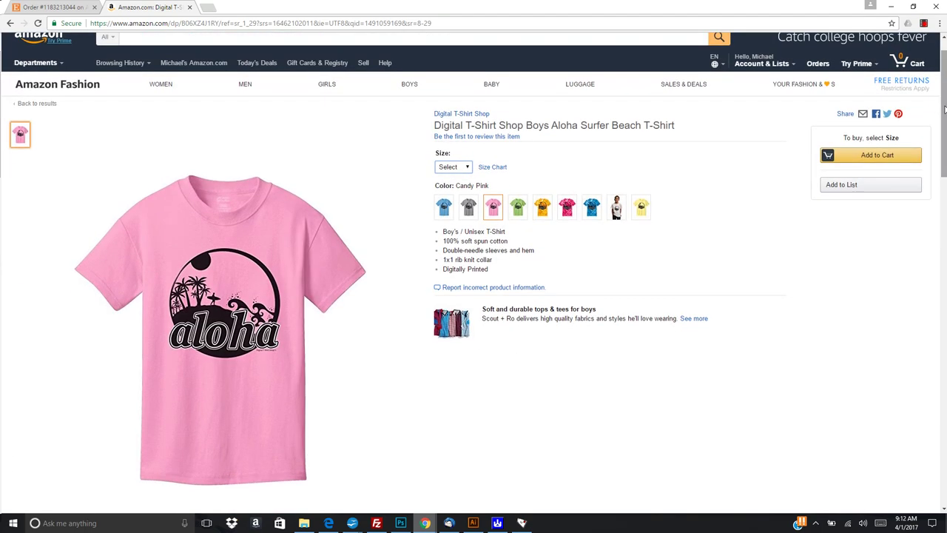
pyautogui.click(466, 169)
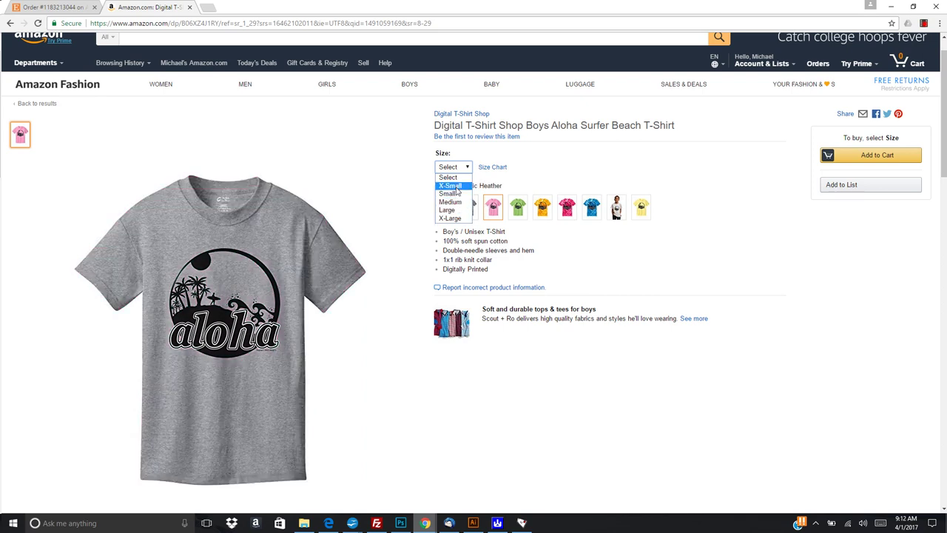
# Highlight the youth sizing details in the product description and compare them with the listing's size choices
pyautogui.moveTo(944, 105); pyautogui.dragTo(943, 169)
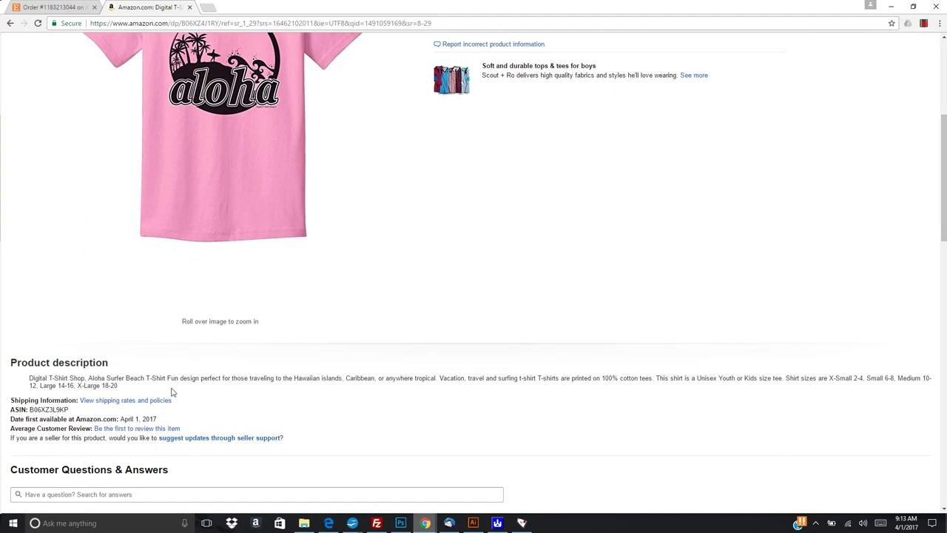
pyautogui.moveTo(174, 387); pyautogui.dragTo(671, 378)
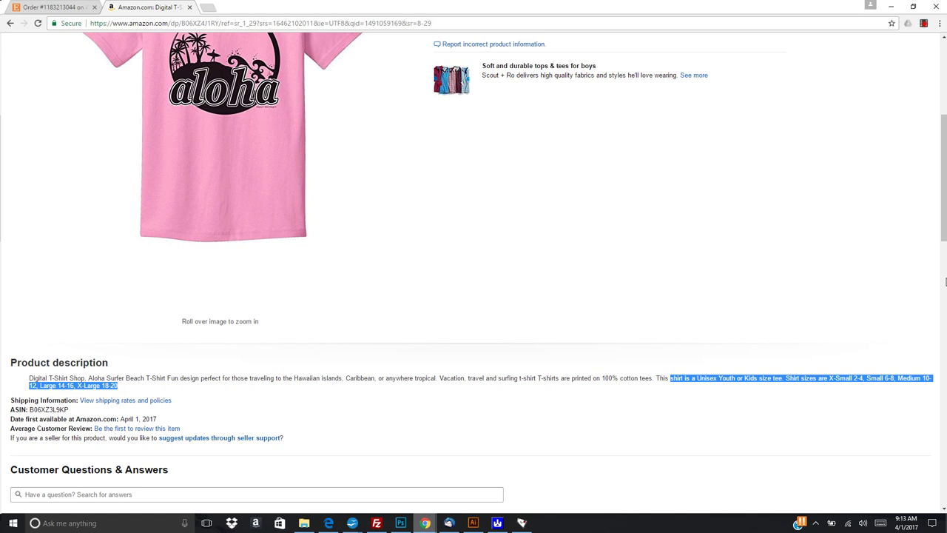
pyautogui.moveTo(944, 224); pyautogui.dragTo(943, 143)
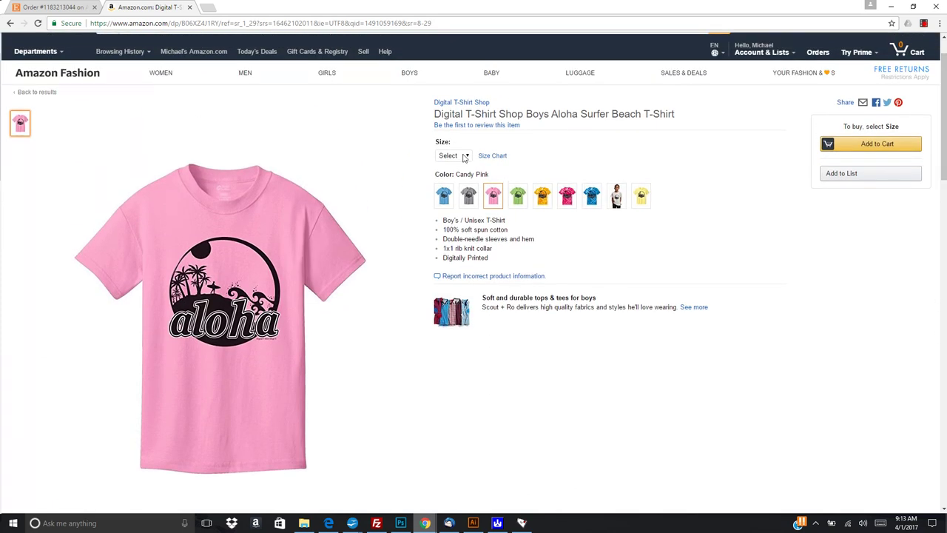
pyautogui.click(467, 156)
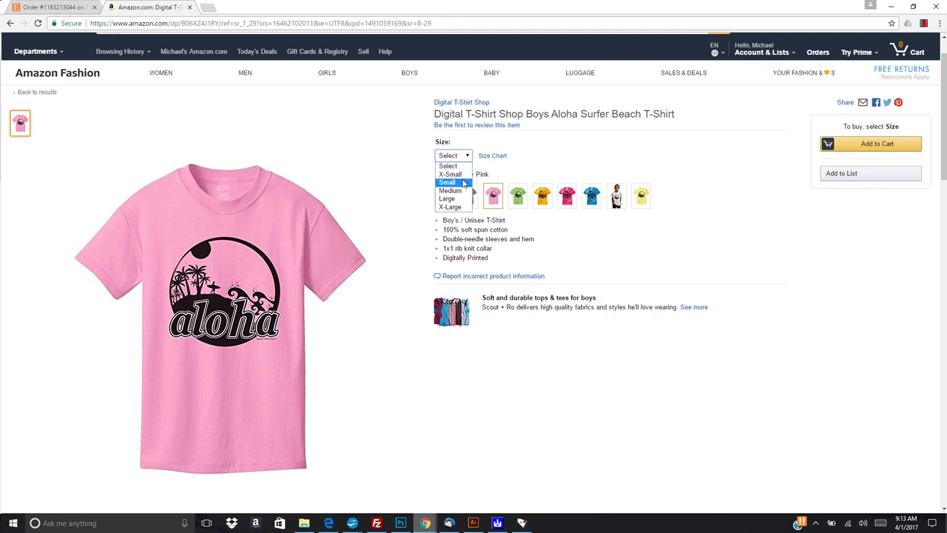